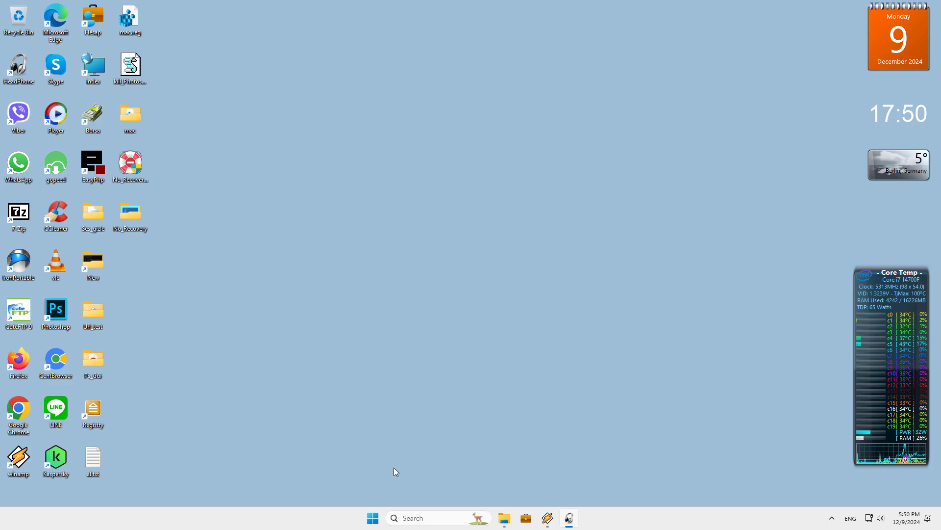
Step: Go to Settings > System > Recovery, start Reset this PC to view its keep/remove options, then cancel
left_click(373, 520)
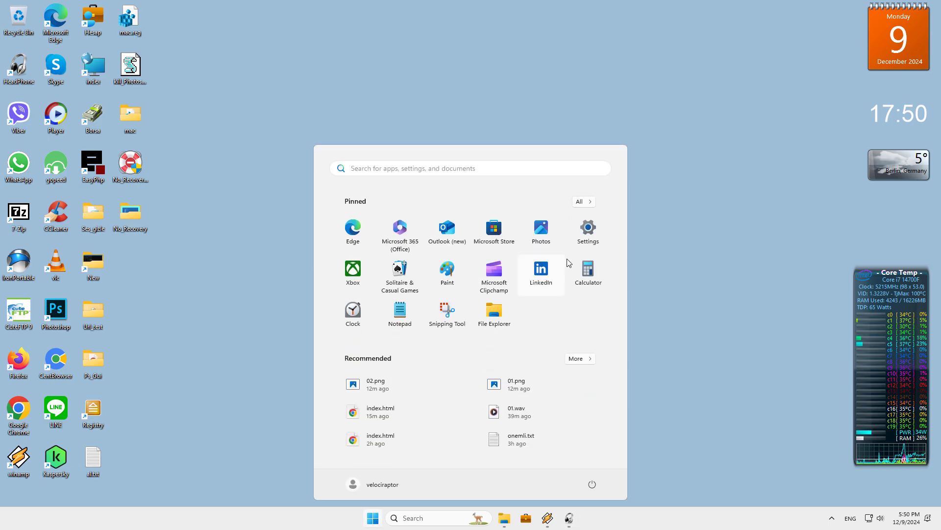
left_click(587, 236)
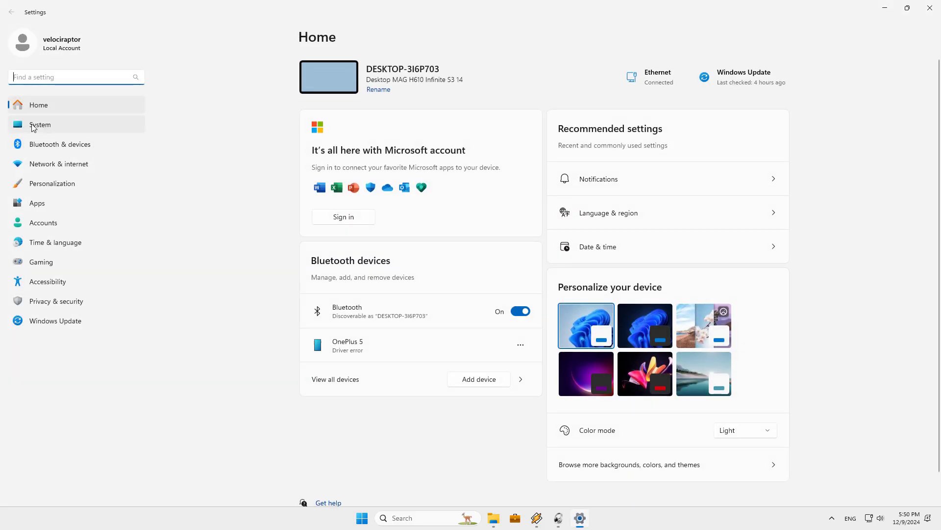
left_click(39, 125)
scroll(400, 281, "down", 3)
scroll(400, 280, "down", 3)
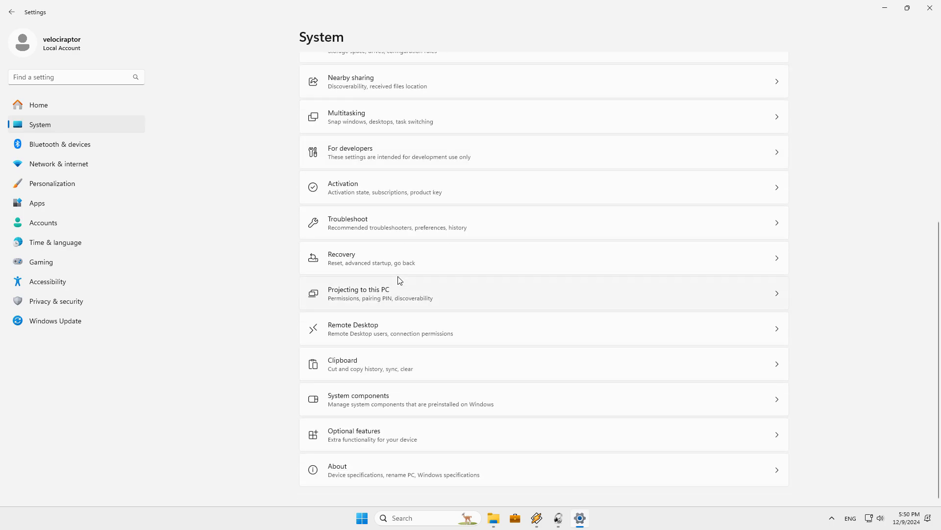
left_click(352, 258)
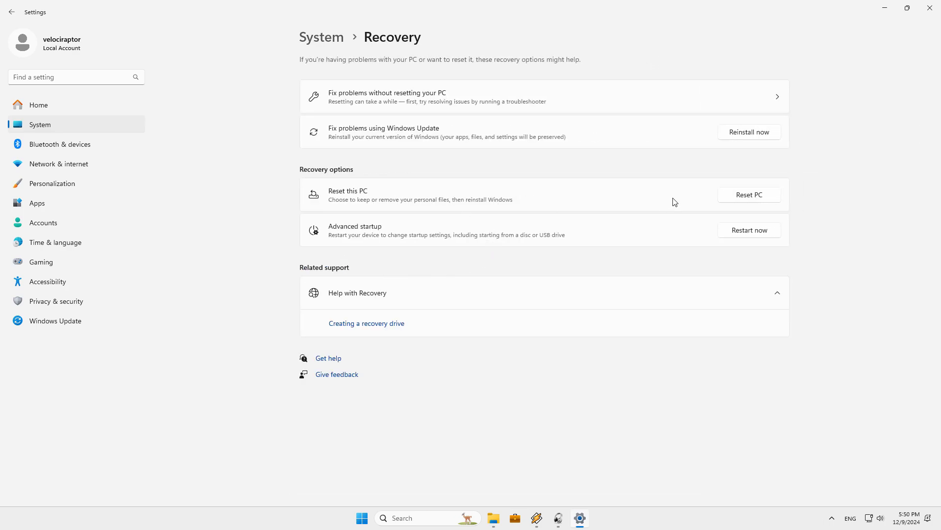
left_click(754, 196)
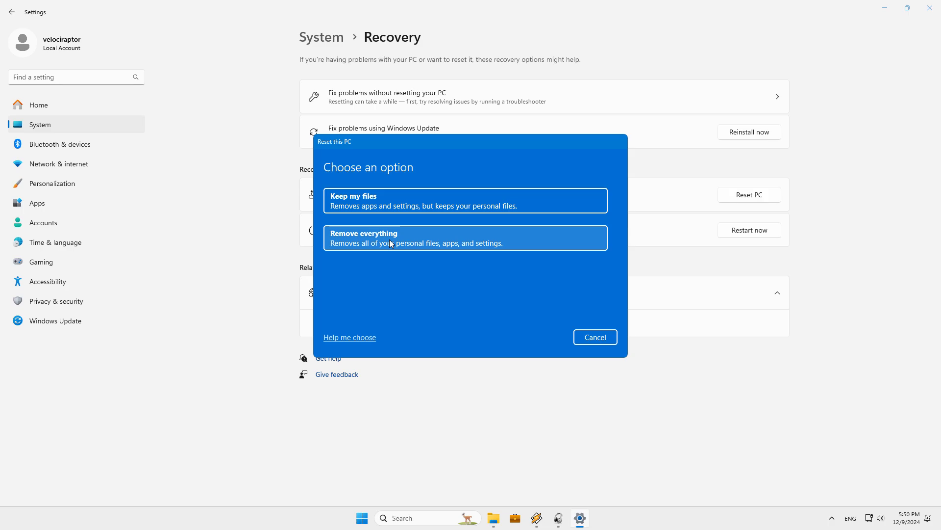
left_click(596, 338)
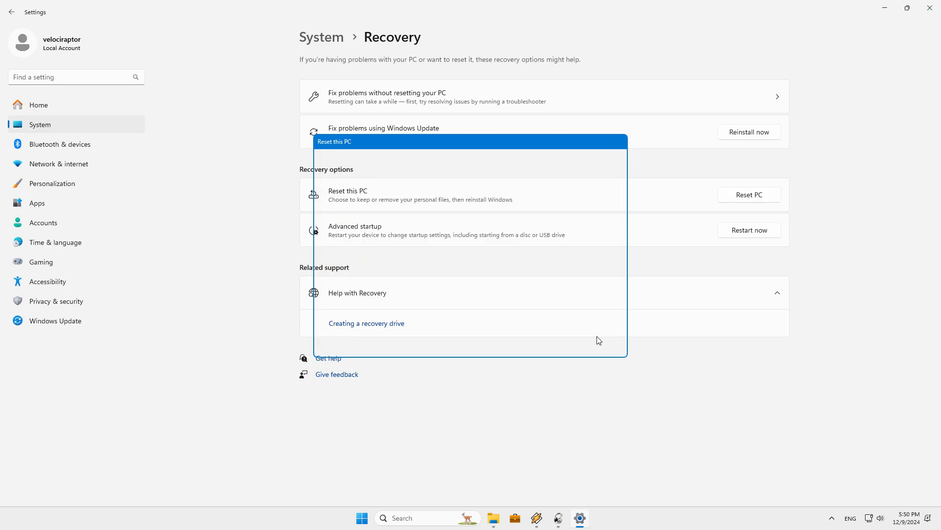
Step: Close Settings and try running Systemreset.exe from Run, dismissing the 'cannot find' error
left_click(930, 8)
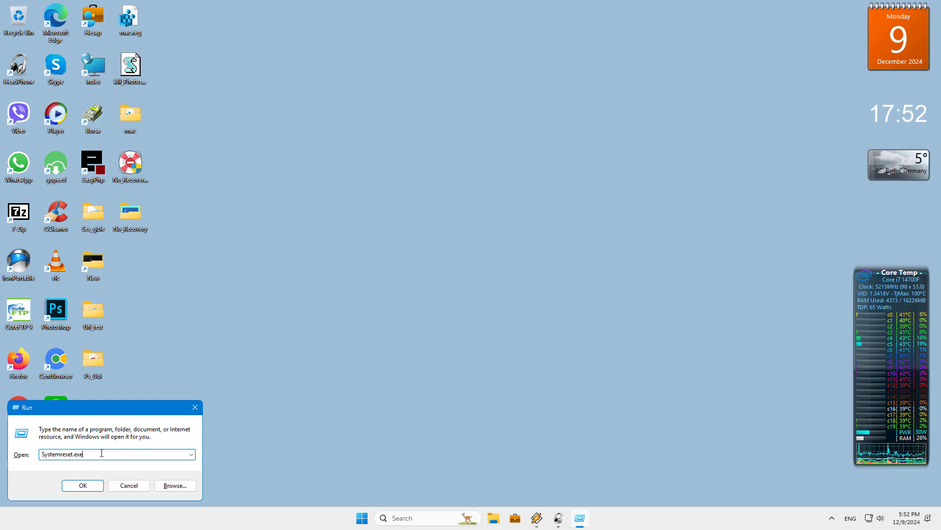
left_click_drag(98, 454, 36, 455)
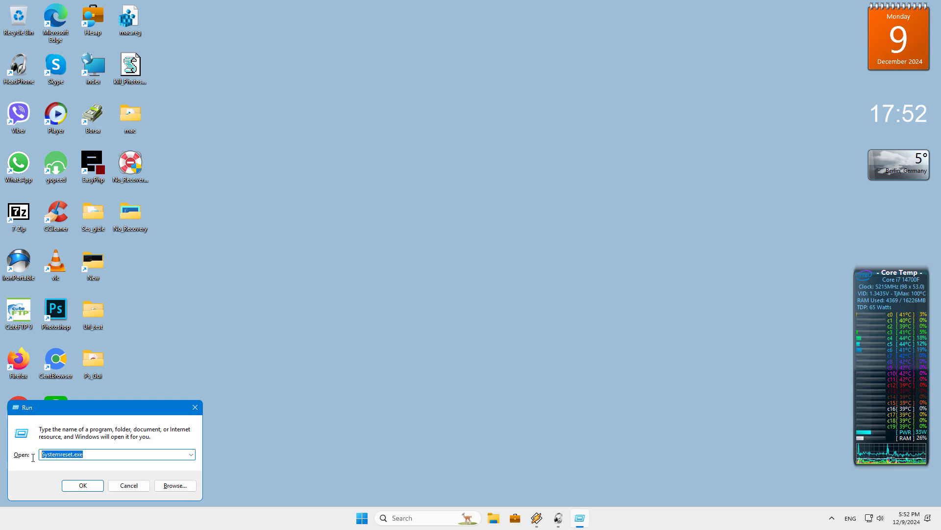
left_click(82, 486)
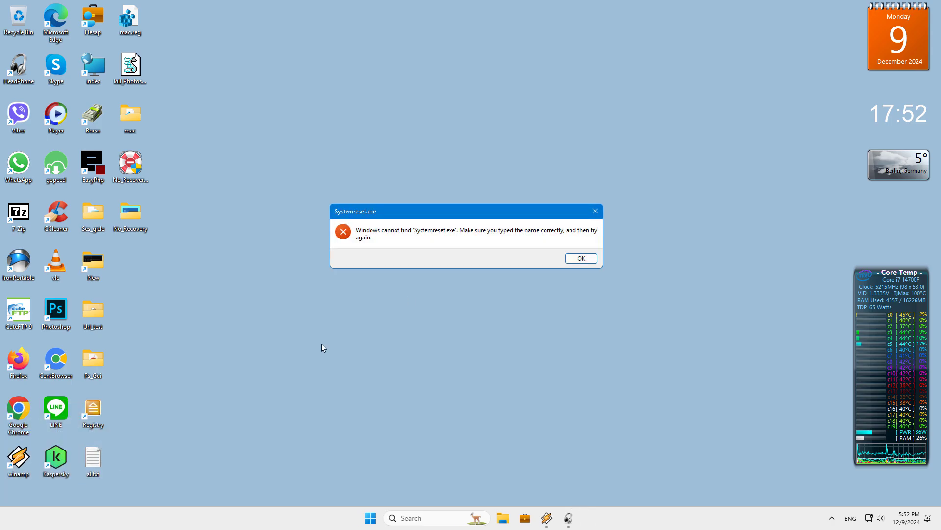
left_click(576, 256)
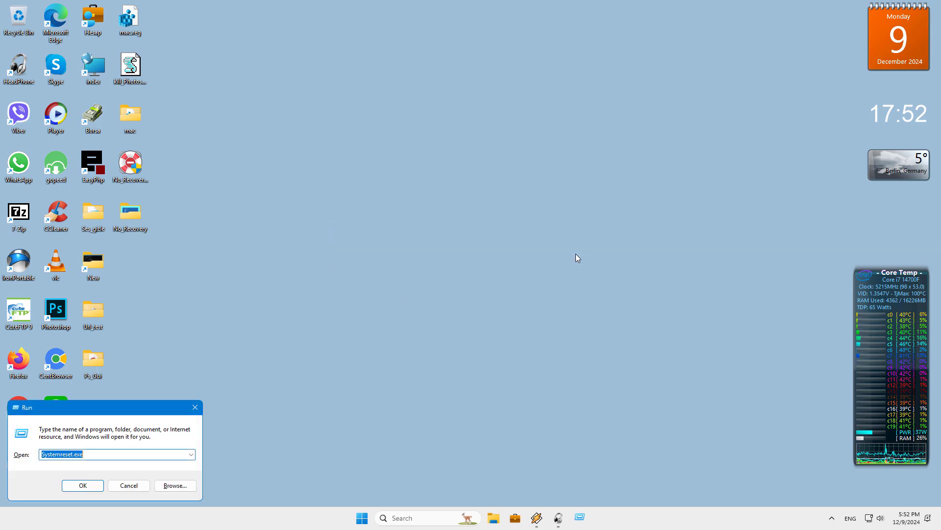
left_click(128, 485)
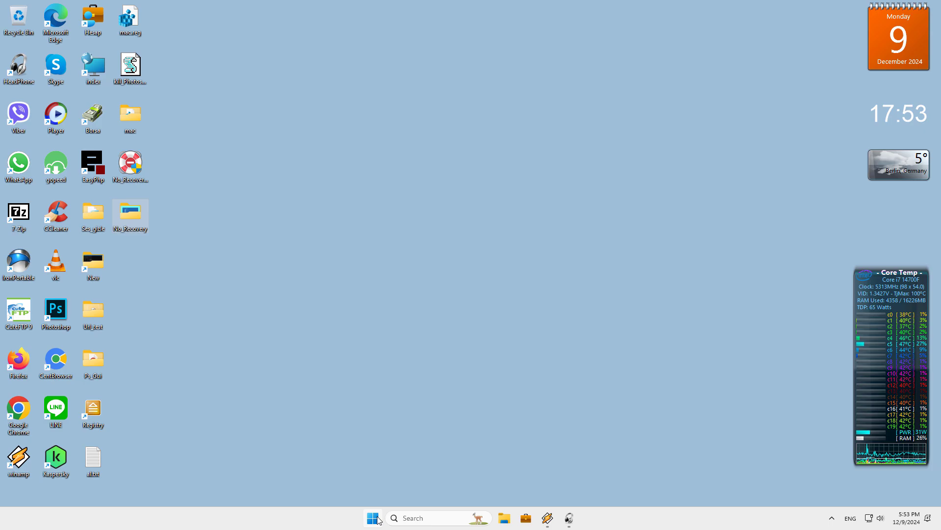
left_click(376, 521)
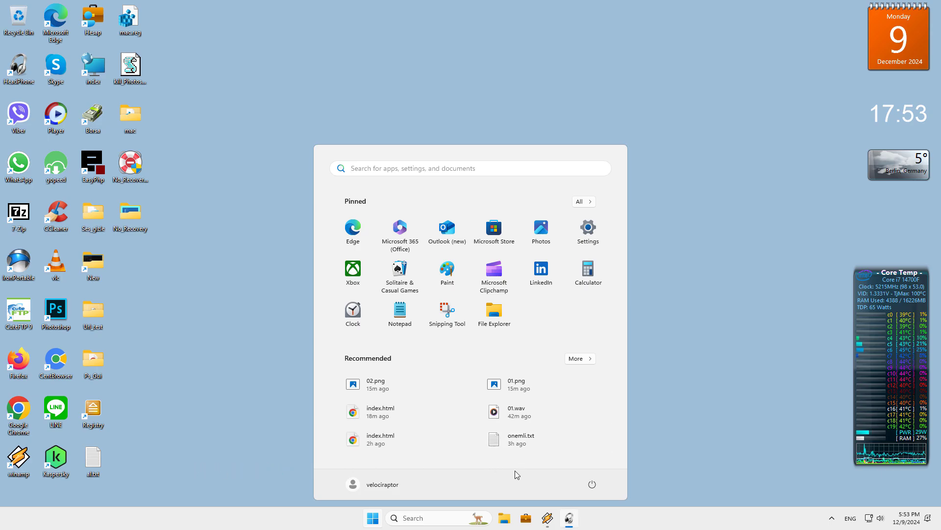
left_click(590, 485)
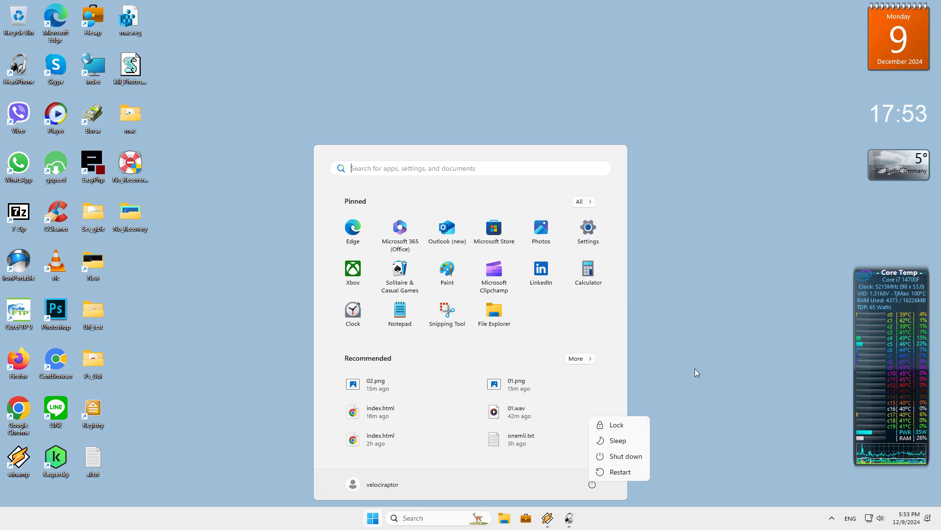
key("Escape")
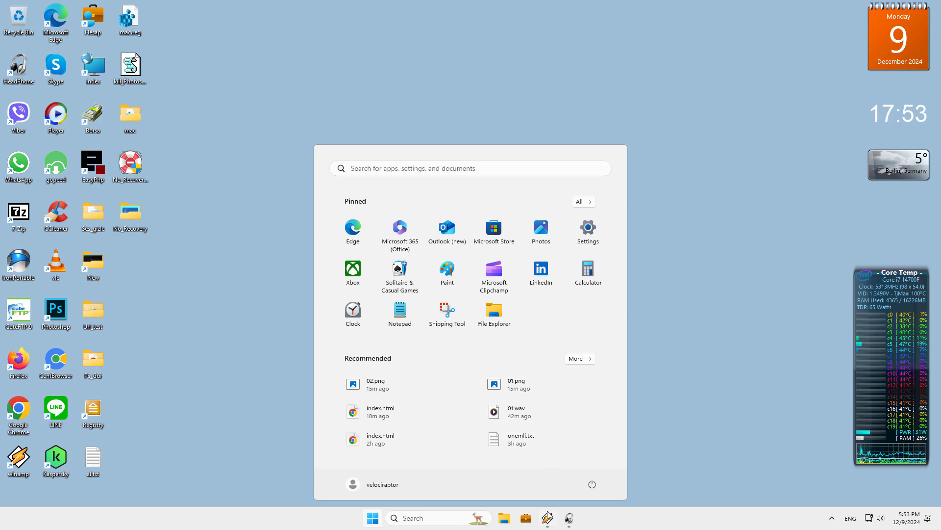
left_click(585, 523)
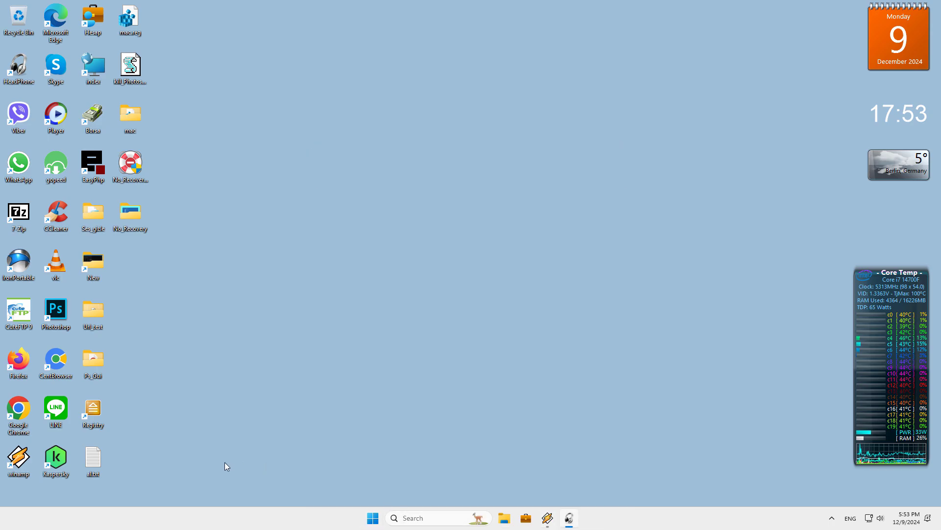
left_click_drag(224, 462, 213, 467)
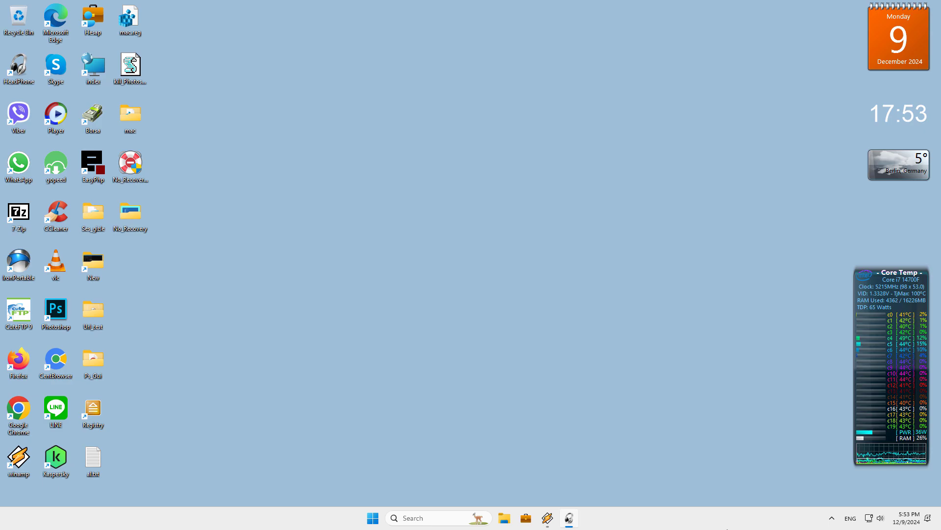
Step: Search for cmd and launch Command Prompt as administrator
left_click(417, 518)
type("cmd")
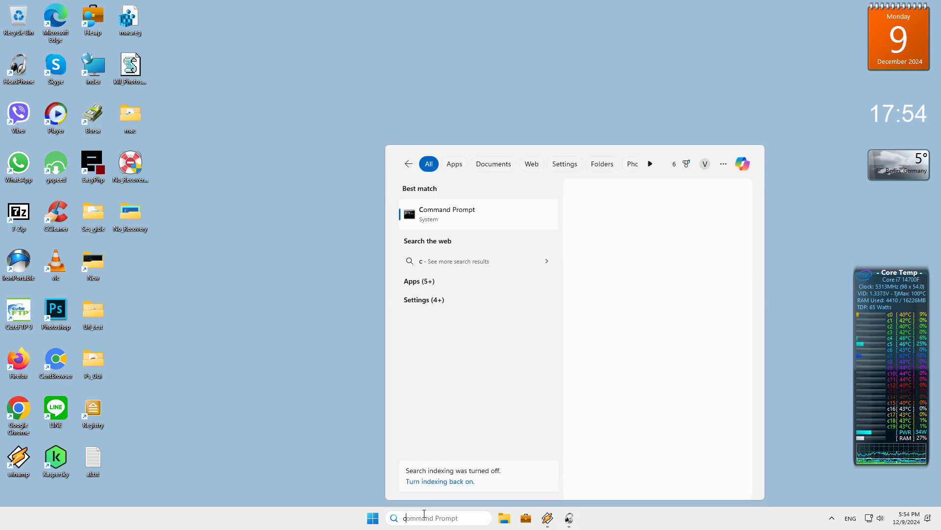
right_click(475, 216)
left_click(499, 229)
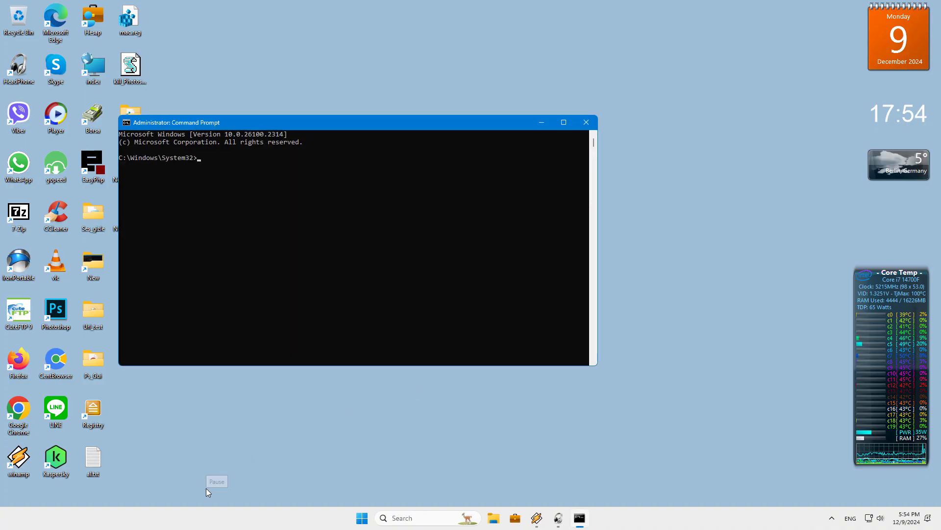
Step: Run reagentc /info, highlight the Enabled Windows RE status, and close the console
right_click(483, 170)
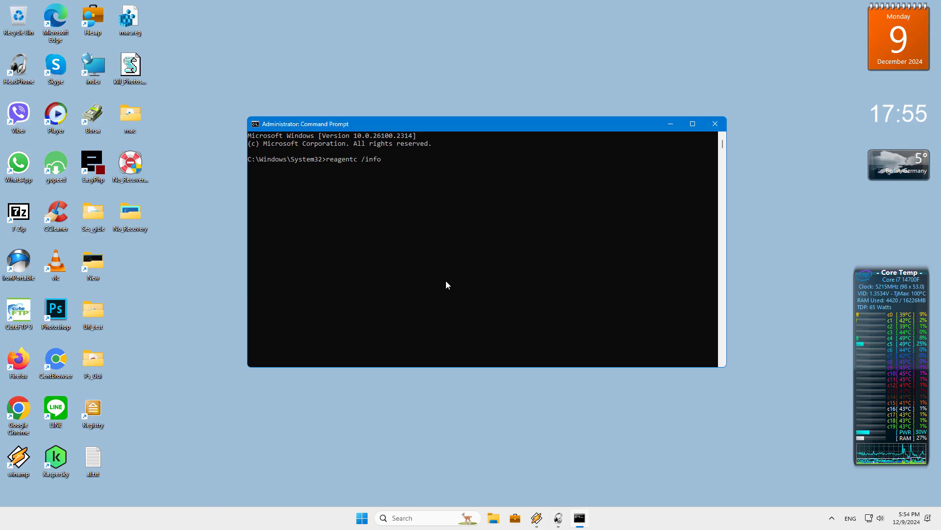
key("Return")
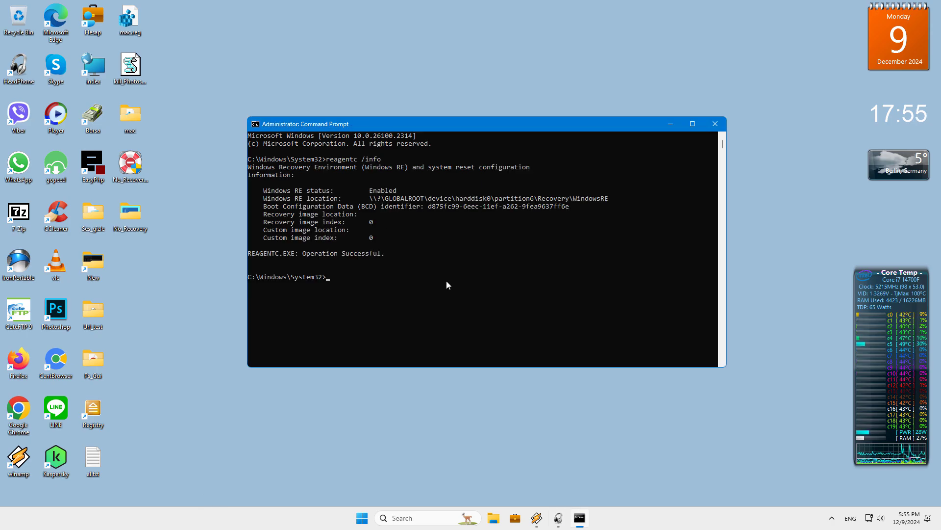
left_click_drag(370, 191, 397, 192)
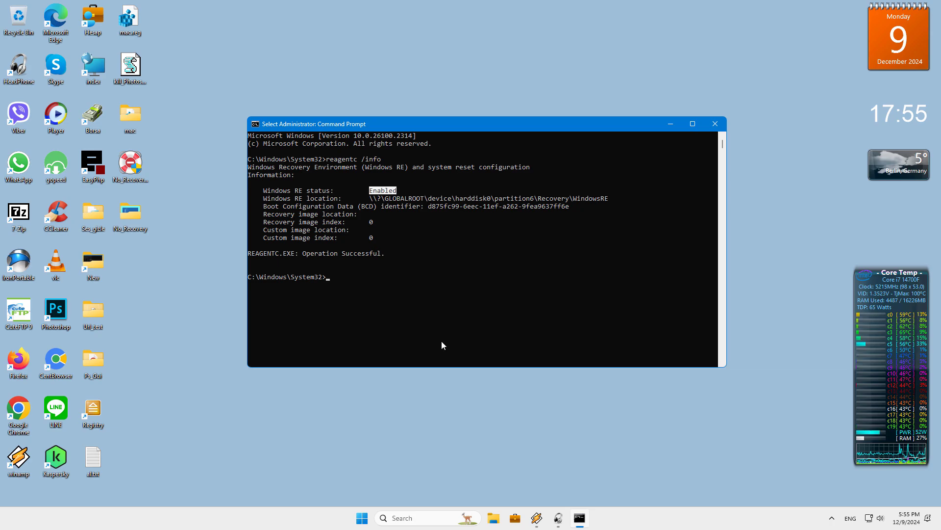
left_click(716, 123)
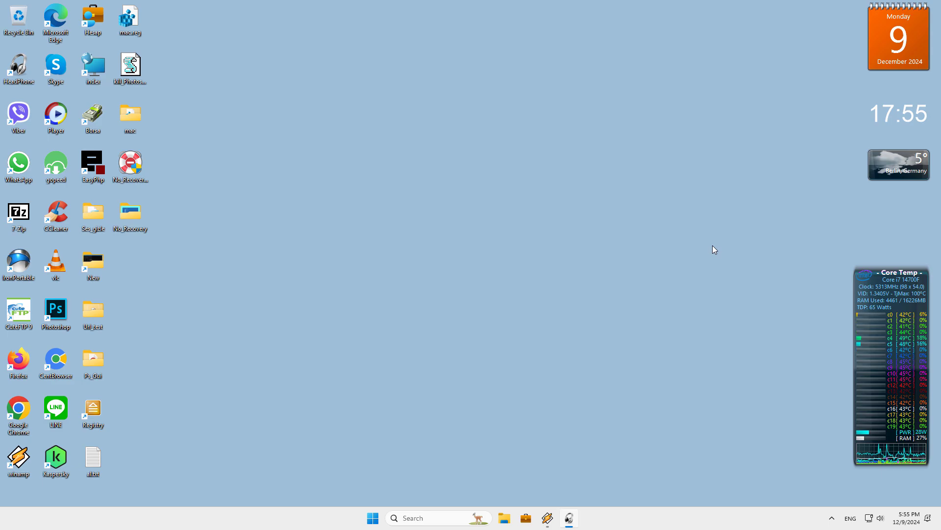
Step: Run No_Recovery.exe from the desktop to remove Recovery, then dismiss its confirmation message
left_click(132, 169)
double_click(132, 169)
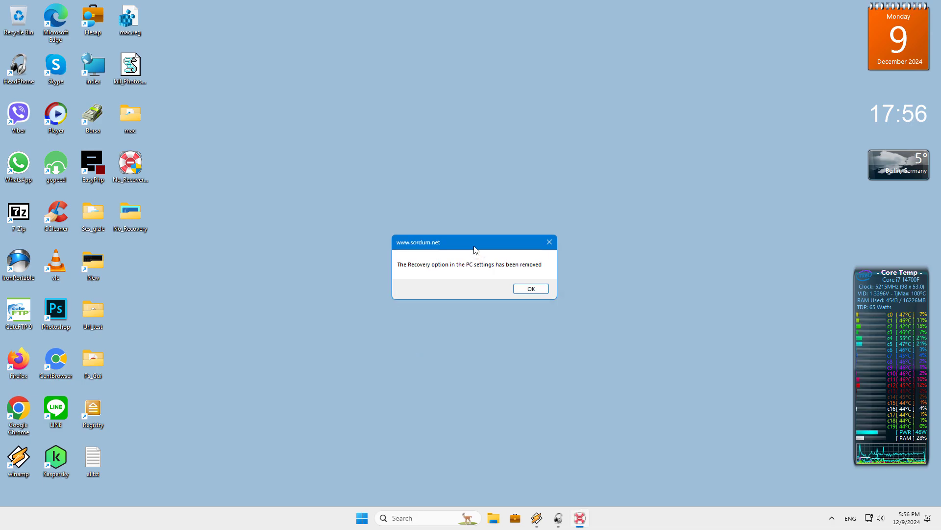
left_click_drag(475, 243, 518, 206)
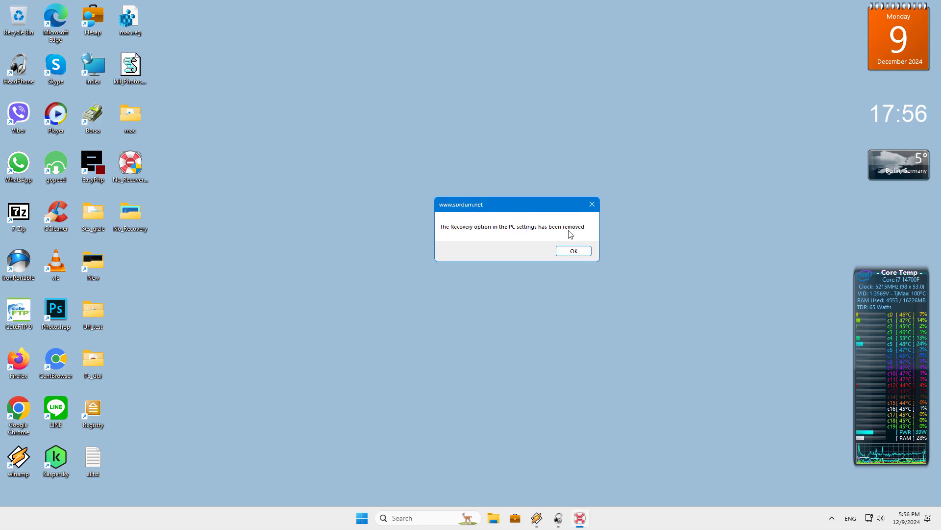
left_click(575, 251)
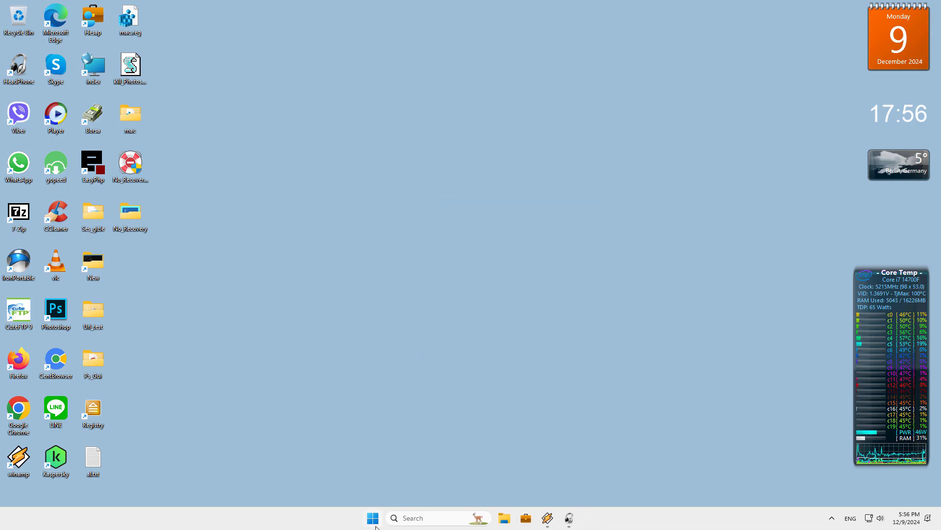
Step: Confirm Recovery no longer appears on the Settings System page, then close Settings
key("super")
left_click(587, 230)
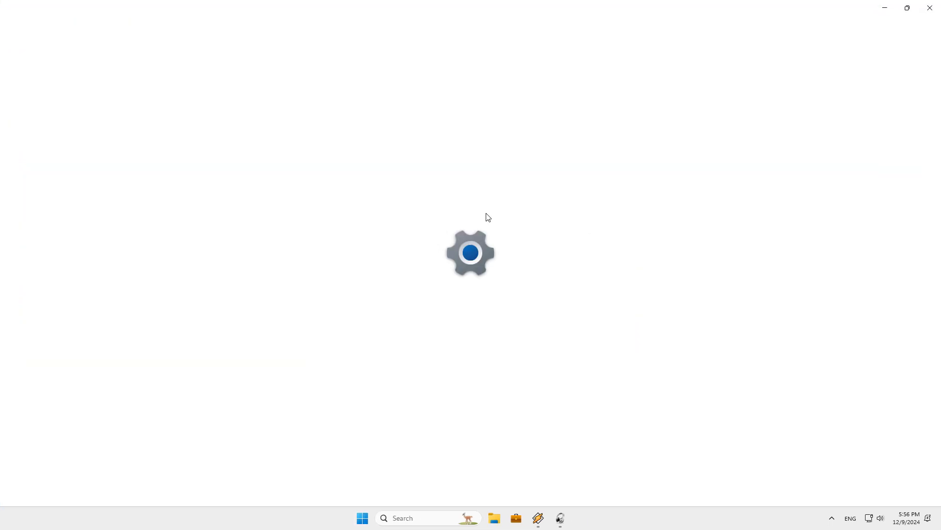
left_click(47, 126)
scroll(450, 242, "down", 4)
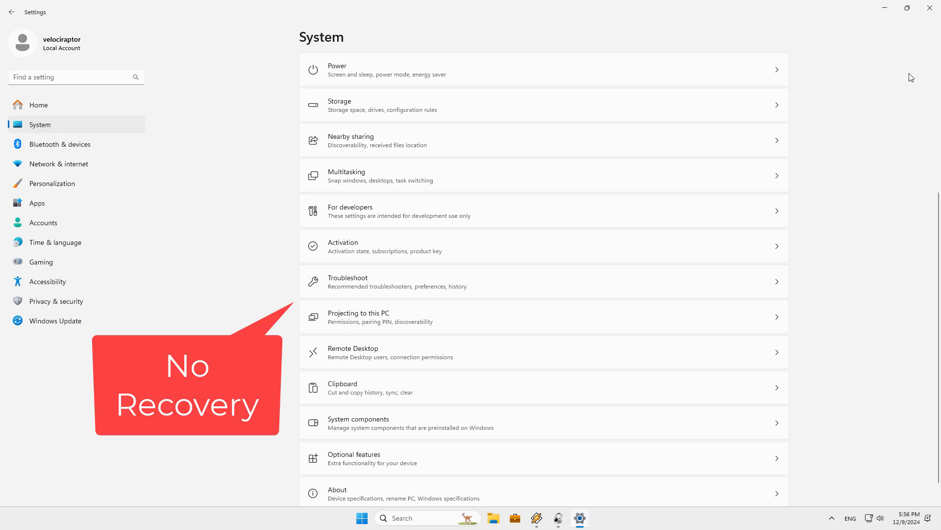
left_click(930, 8)
key("super+s")
Step: Run reagentc /info in an administrator Command Prompt, highlight the Disabled status, then close it
right_click(446, 368)
left_click(474, 380)
type("reagentc /info")
key("Return")
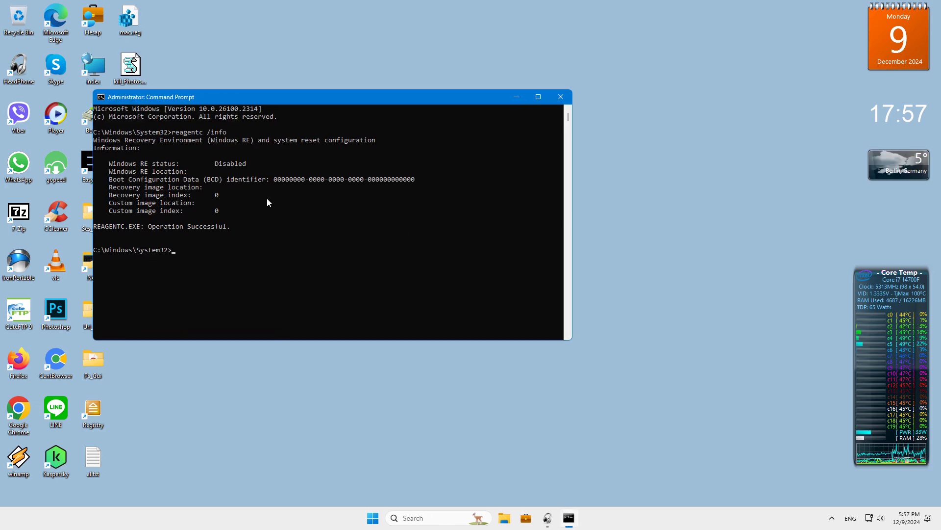
left_click_drag(286, 97, 428, 102)
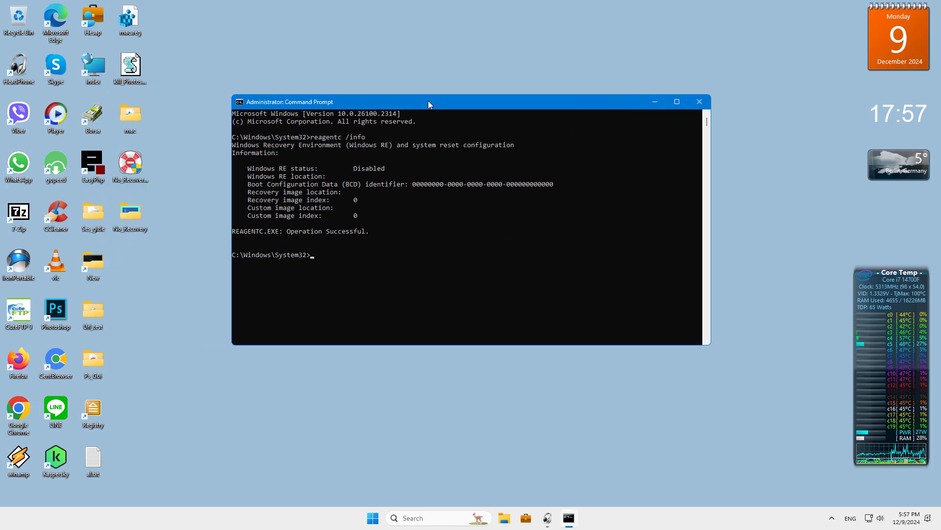
left_click_drag(357, 169, 387, 170)
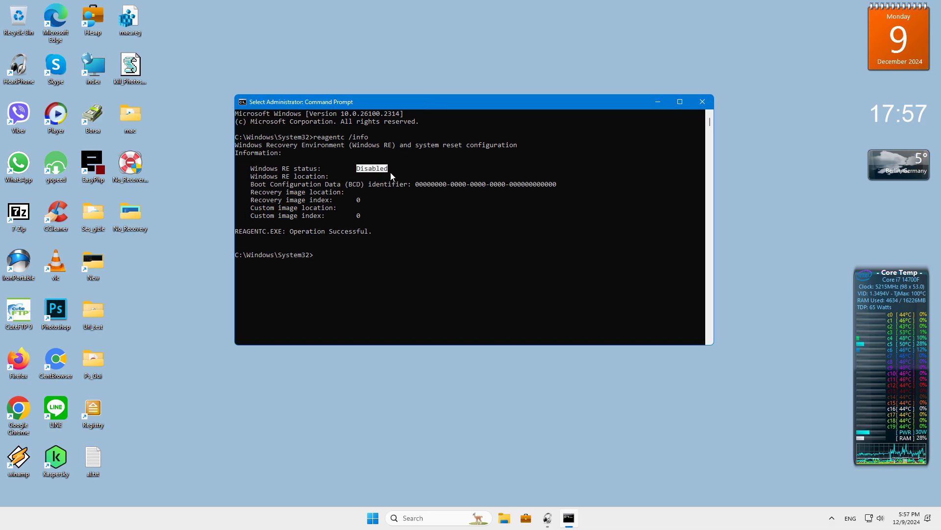
left_click(702, 102)
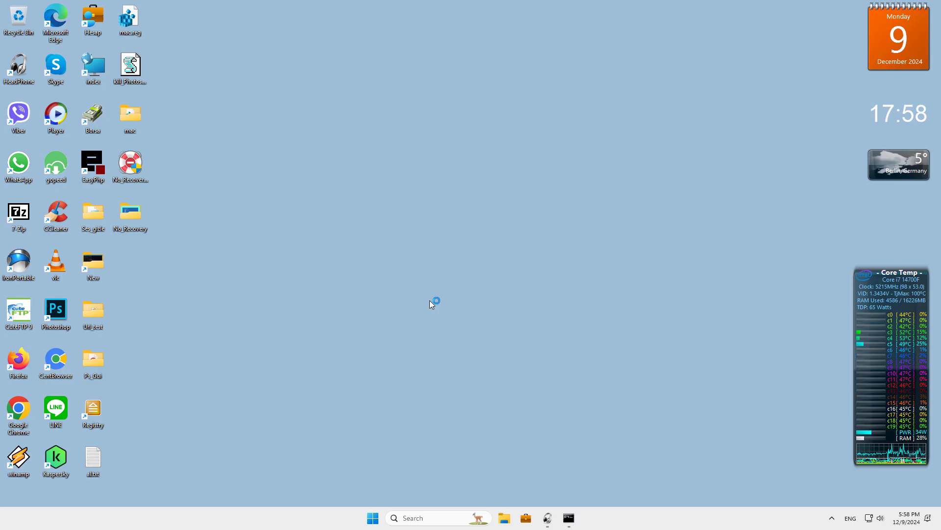
Step: Rerun reagentc /info and highlight both the earlier Disabled and the new Enabled statuses
left_click(504, 292)
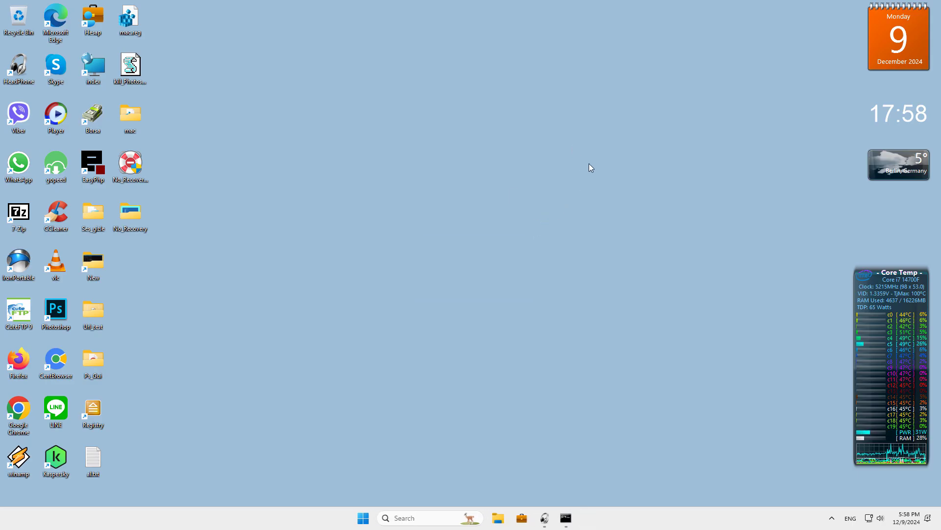
left_click(567, 517)
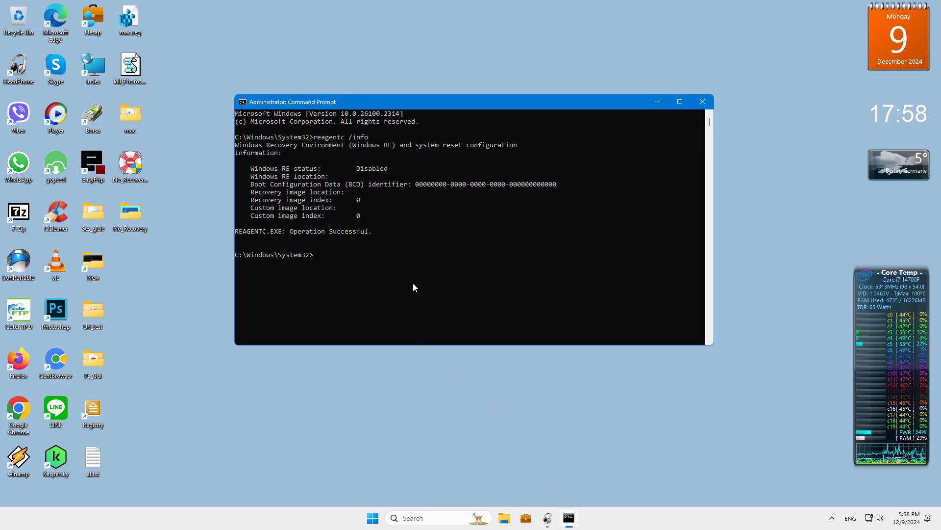
type("reagentc /info")
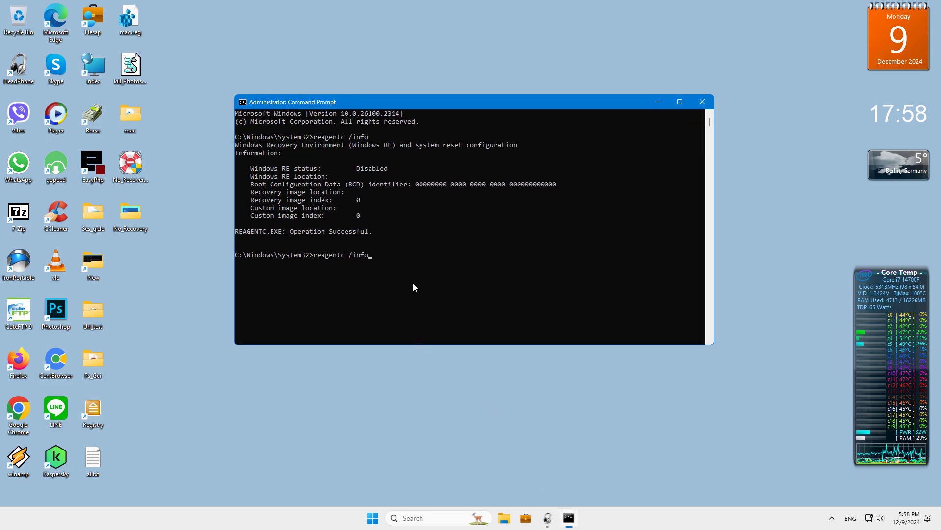
key("Return")
left_click_drag(448, 344, 451, 413)
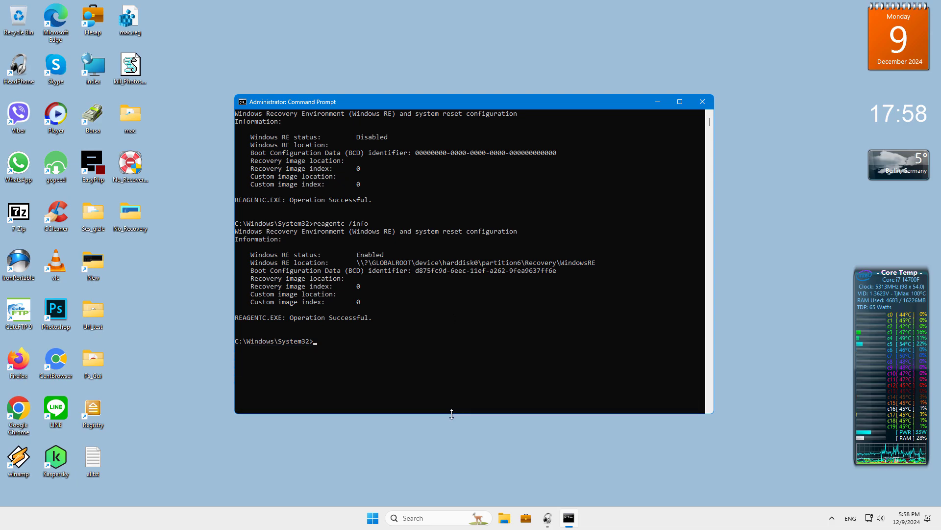
scroll(711, 118, "up", 2)
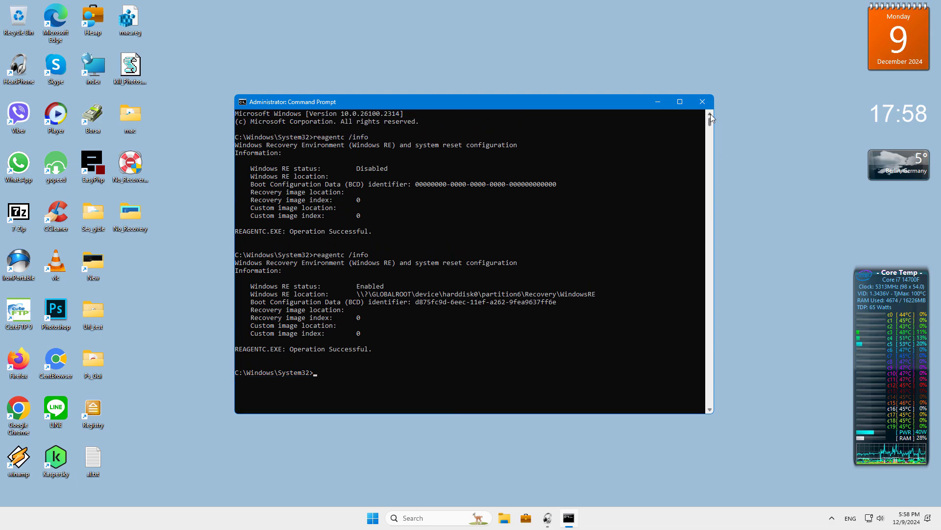
left_click_drag(357, 169, 395, 169)
left_click_drag(359, 289, 381, 289)
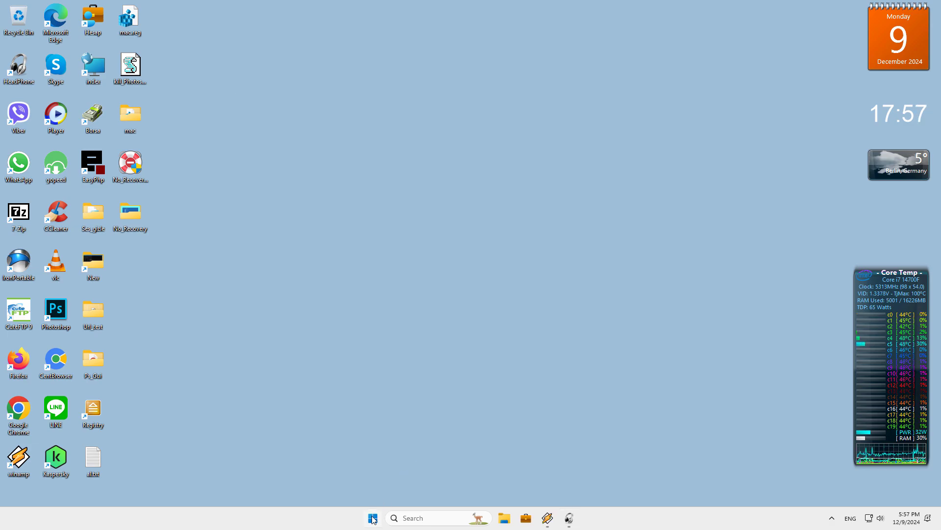
Step: Check that Recovery is listed again on the Settings System page, then close Settings
left_click(373, 518)
left_click(582, 242)
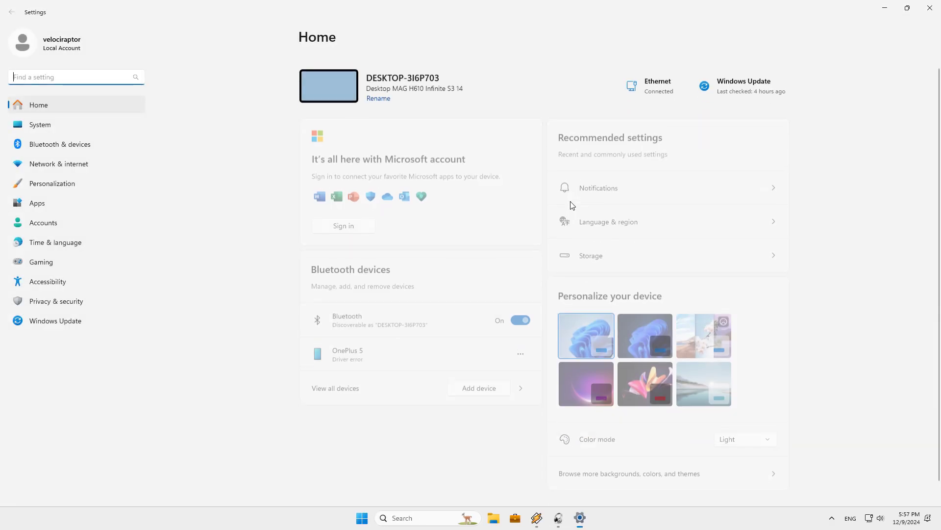
left_click(49, 128)
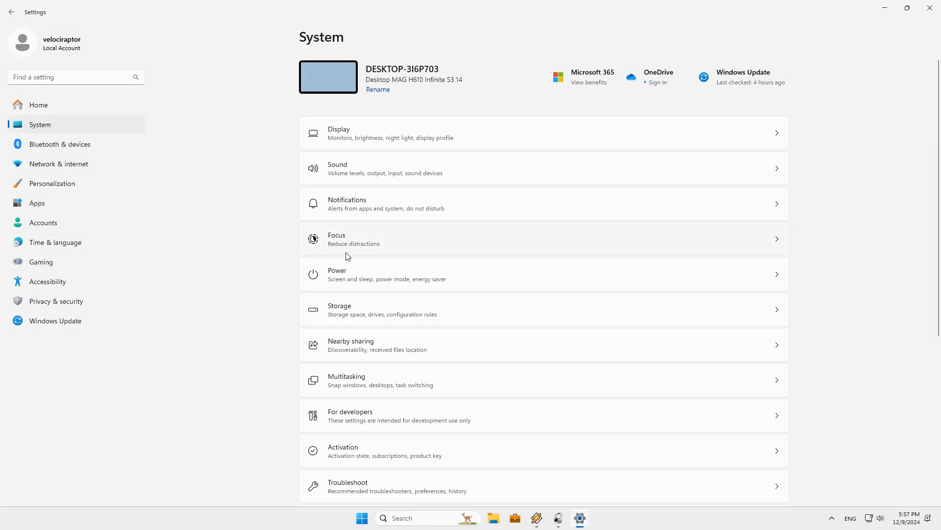
scroll(349, 256, "down", 5)
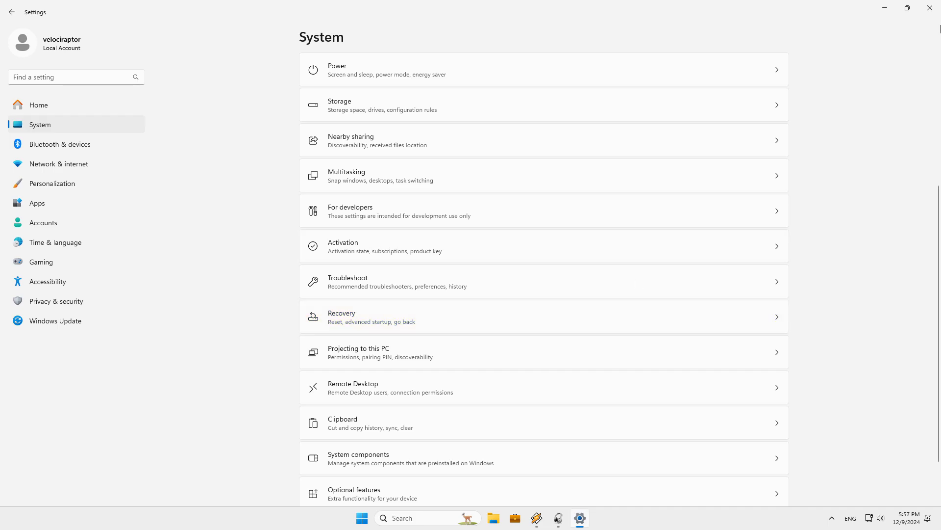
left_click(930, 8)
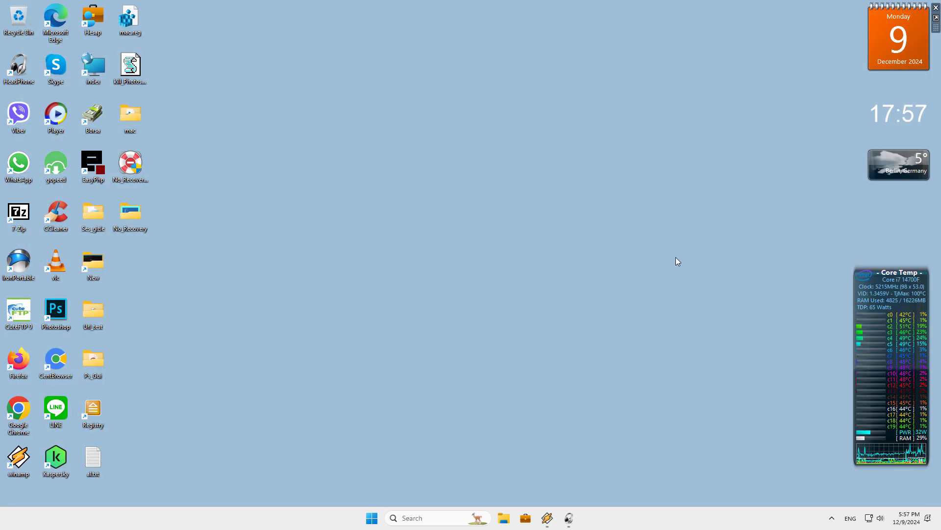